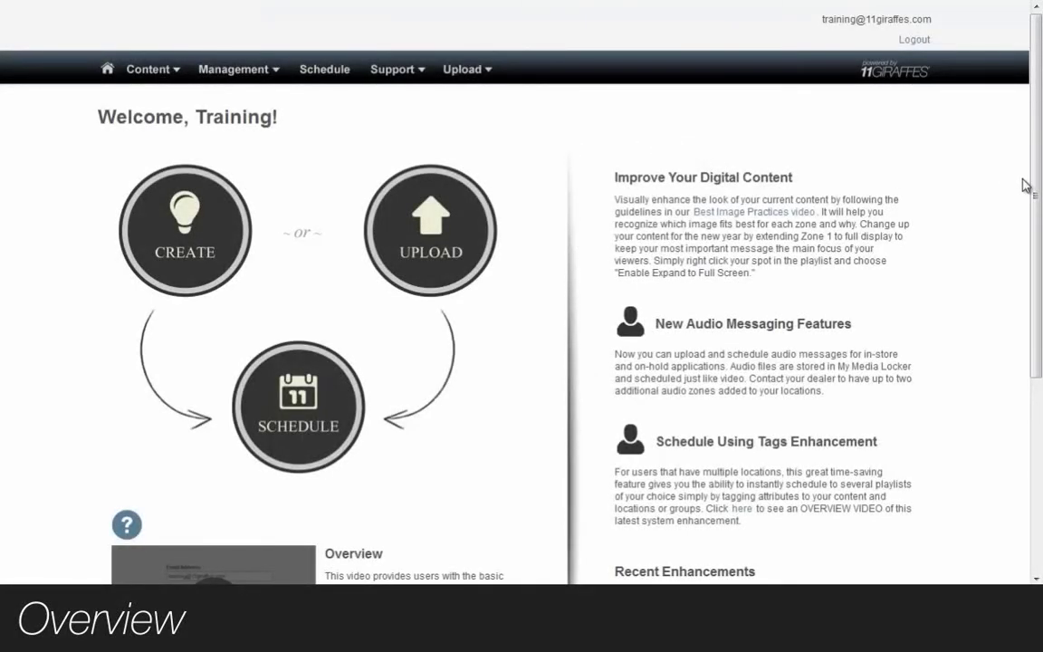
Scroll the current page down and back up by dragging its scrollbar
drag(1037, 184, 1032, 292)
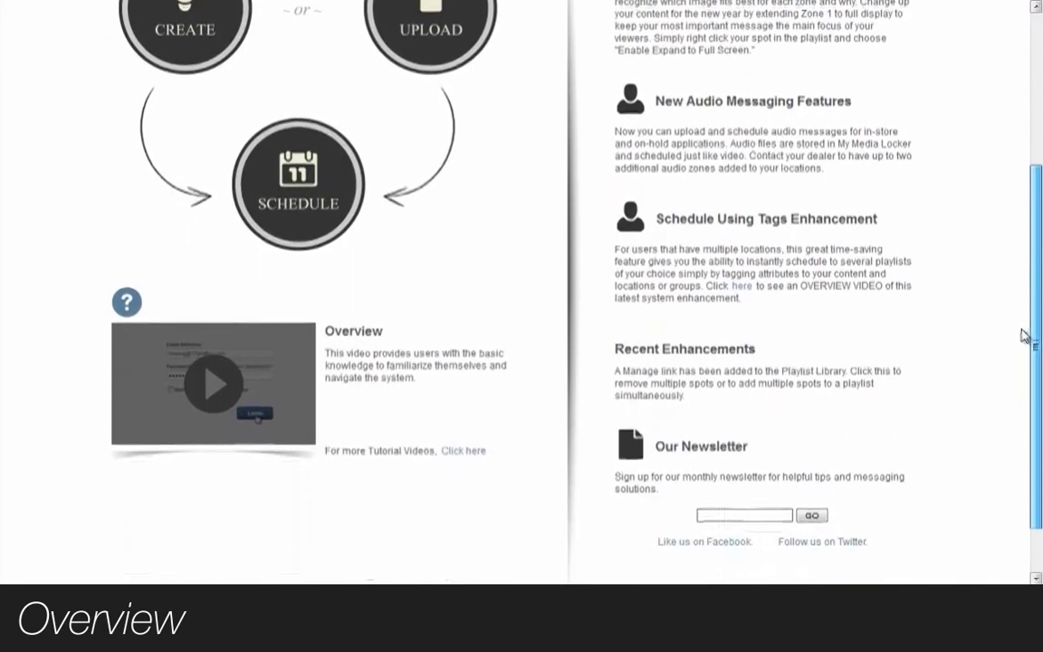
drag(1033, 291, 1018, 383)
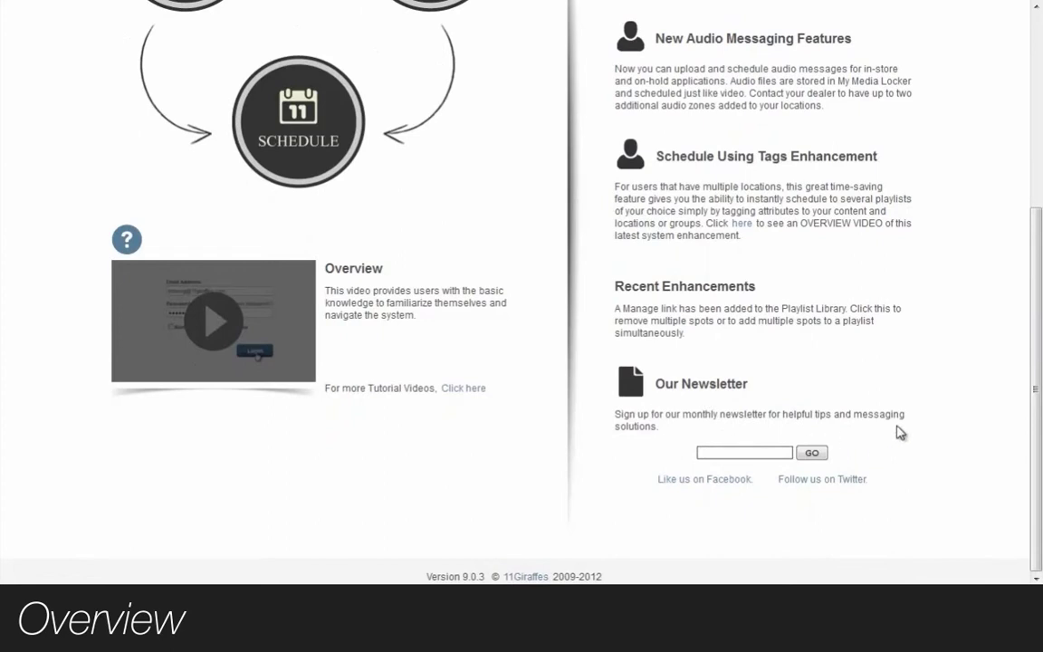
drag(1035, 416, 1021, 201)
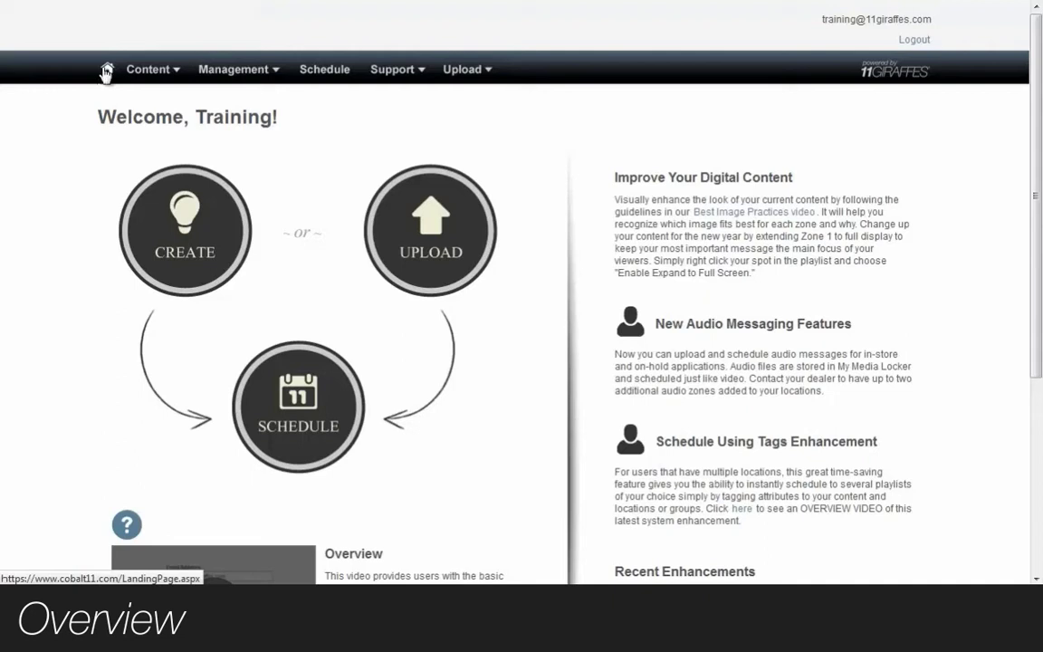
mouse_move(237, 69)
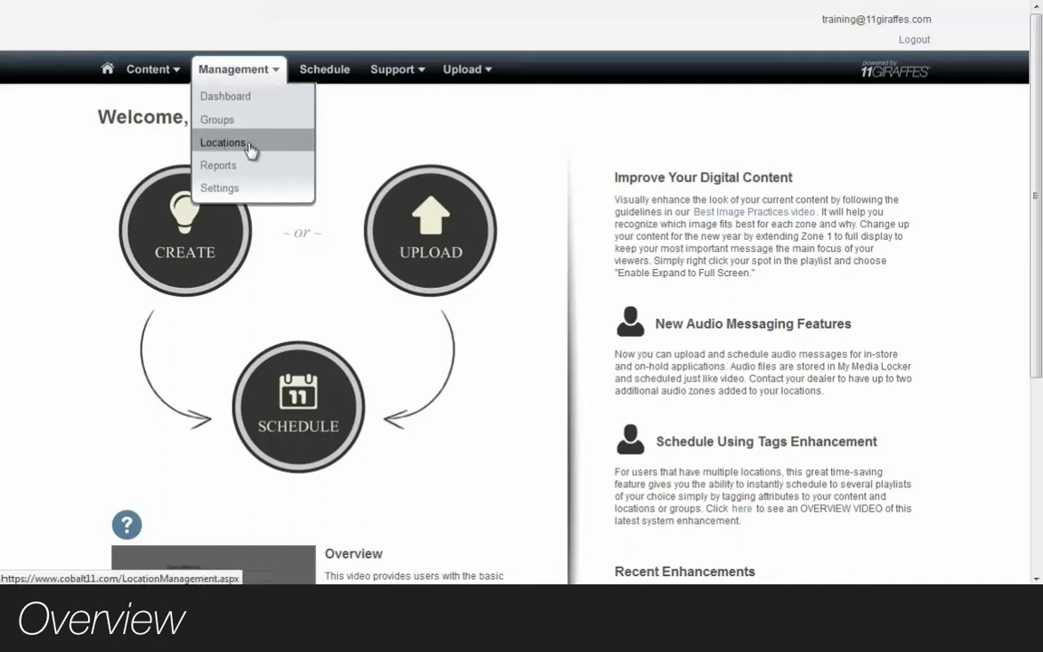
Open Management > Settings and review the Account Settings, Password and Twitter sections
click(250, 190)
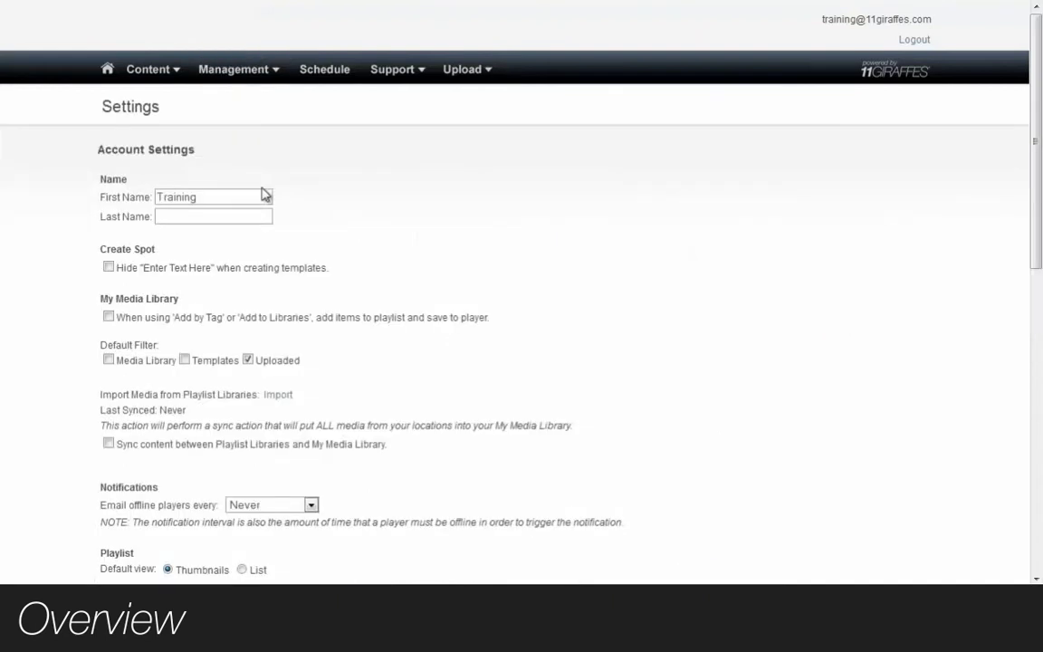
scroll(258, 204, down, 5)
scroll(263, 254, down, 3)
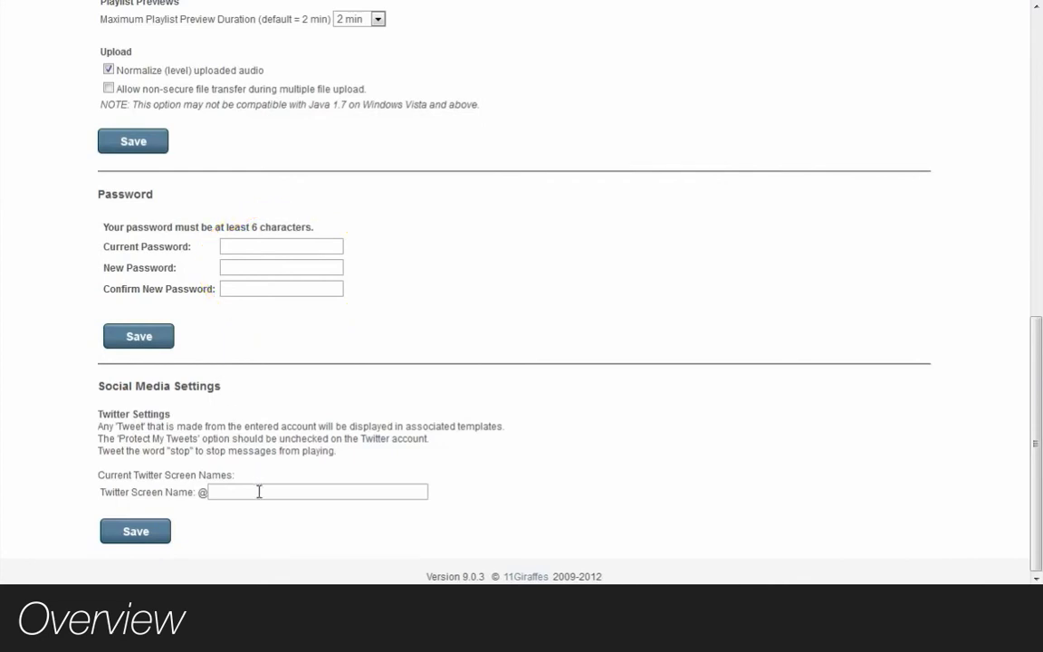
scroll(265, 479, up, 5)
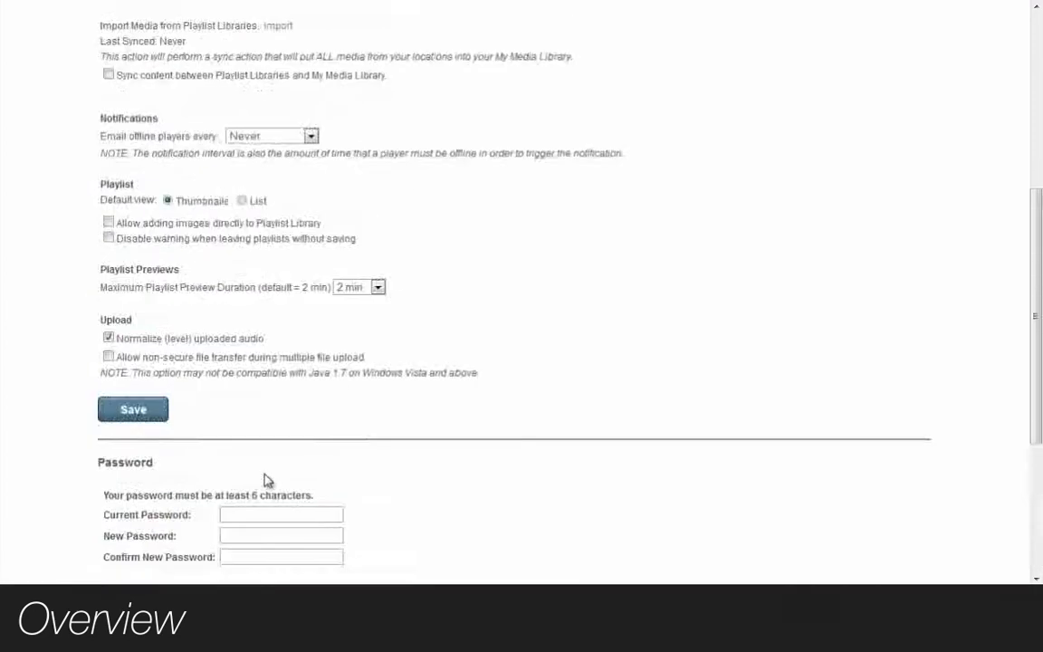
scroll(267, 475, up, 3)
scroll(268, 462, up, 3)
scroll(267, 455, up, 2)
scroll(267, 455, up, 2)
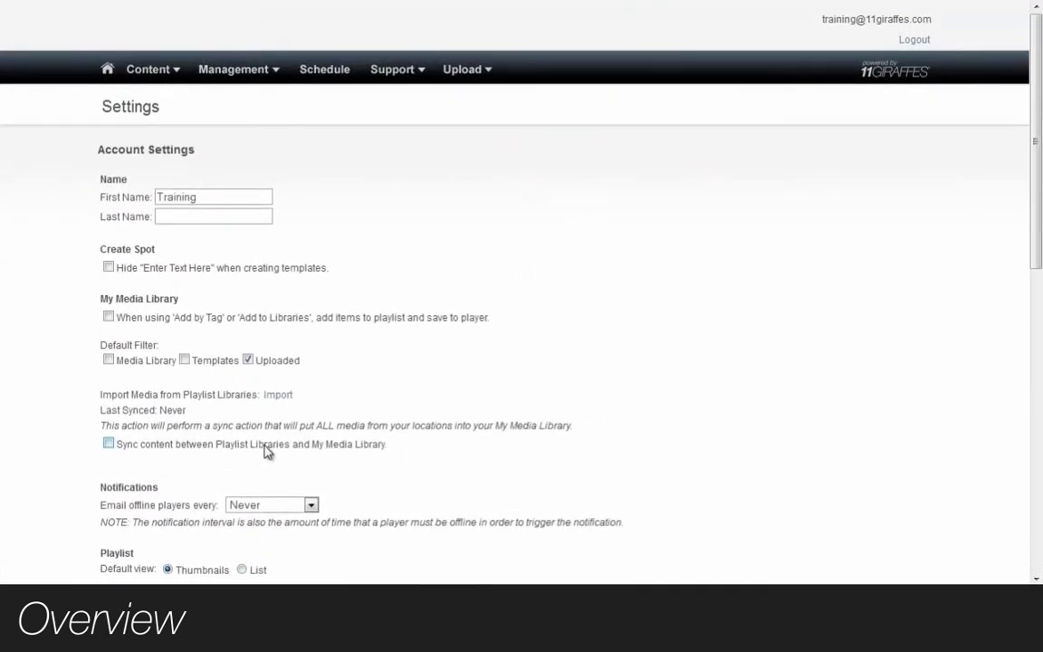
mouse_move(238, 69)
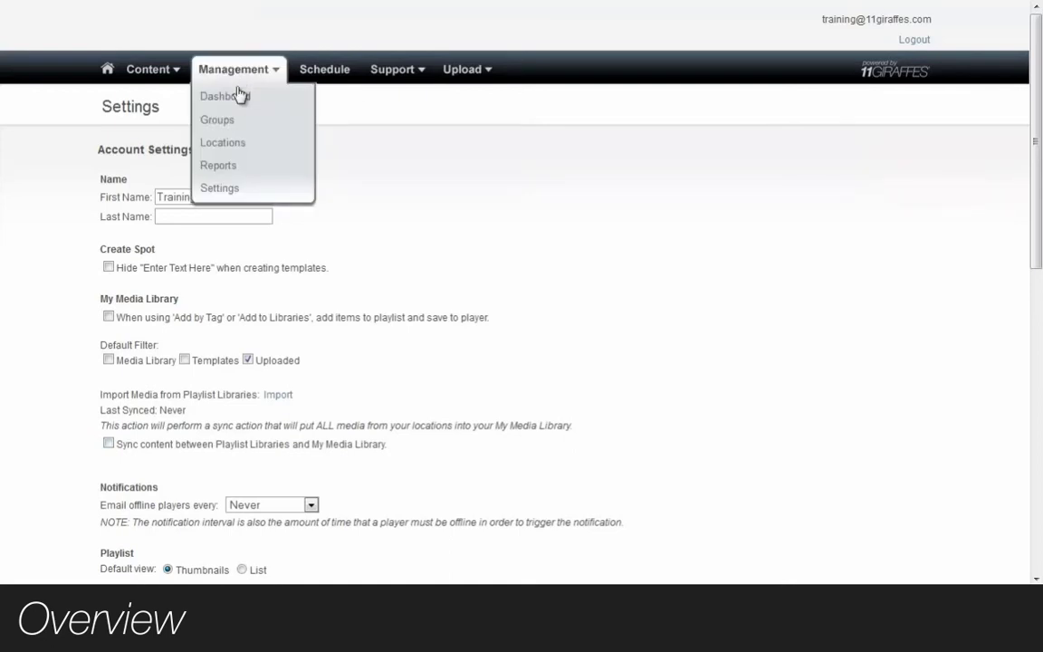
click(236, 100)
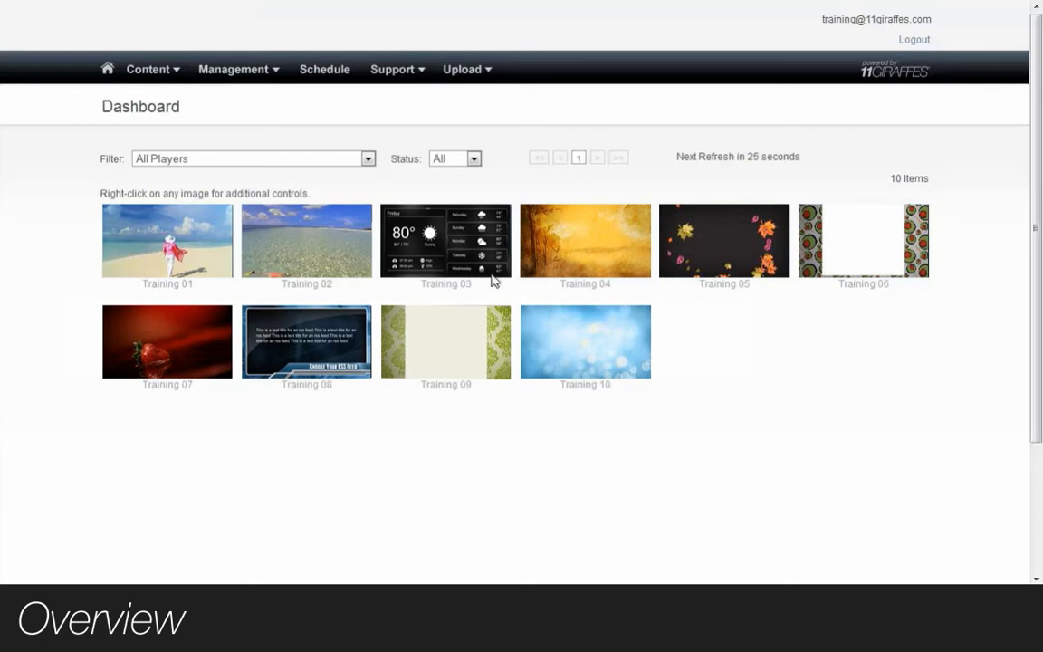
right_click(453, 254)
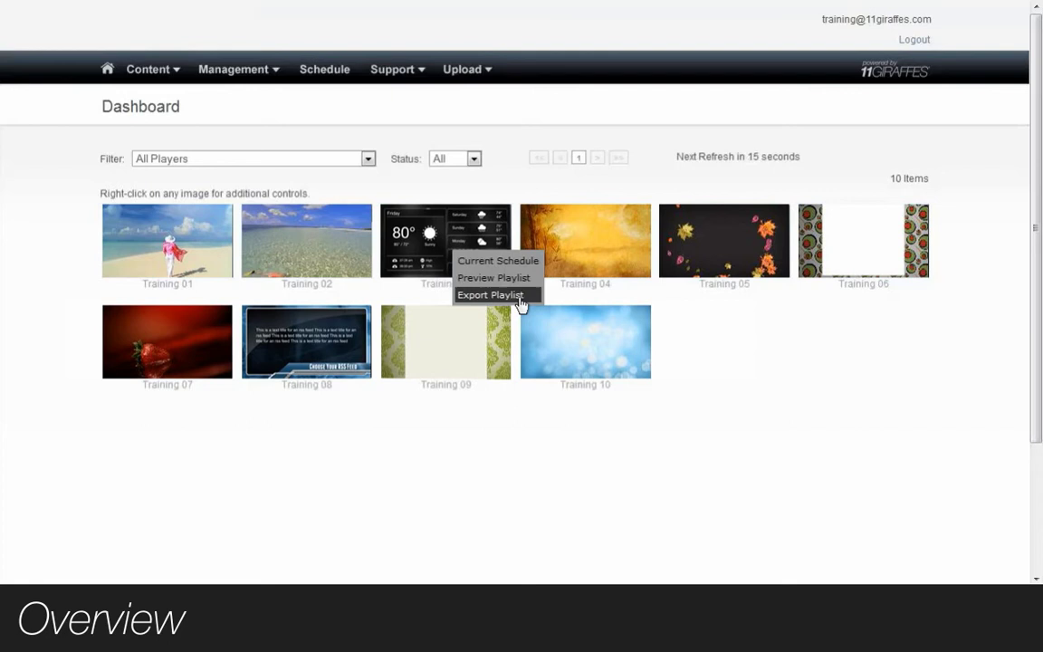
mouse_move(235, 68)
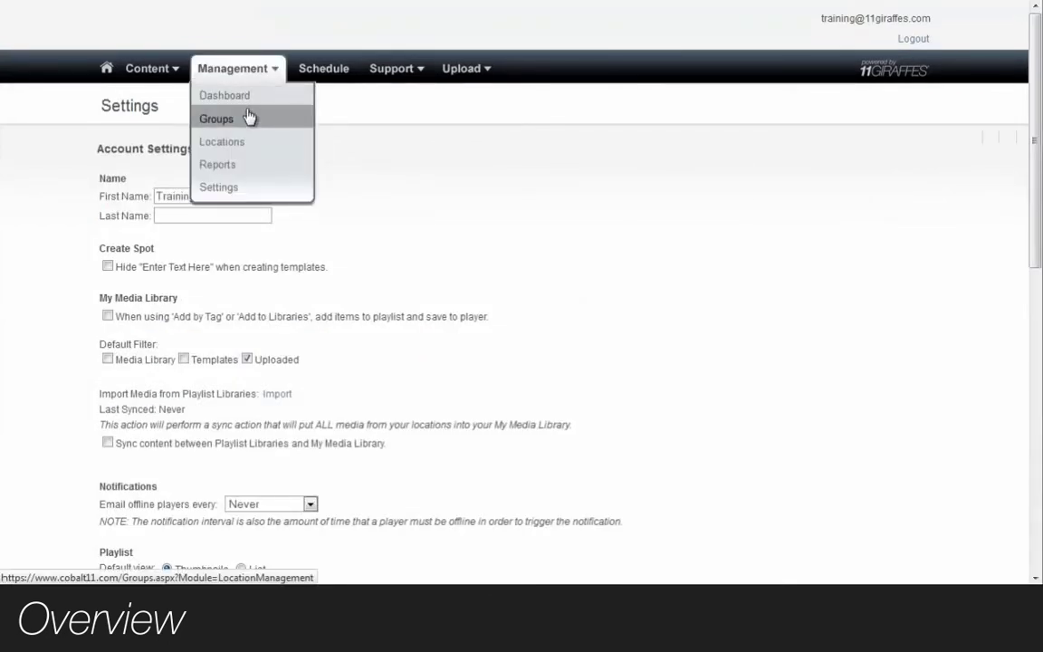
View the Groups list, then the Training 01–10 Locations list, then the Reports page
click(253, 120)
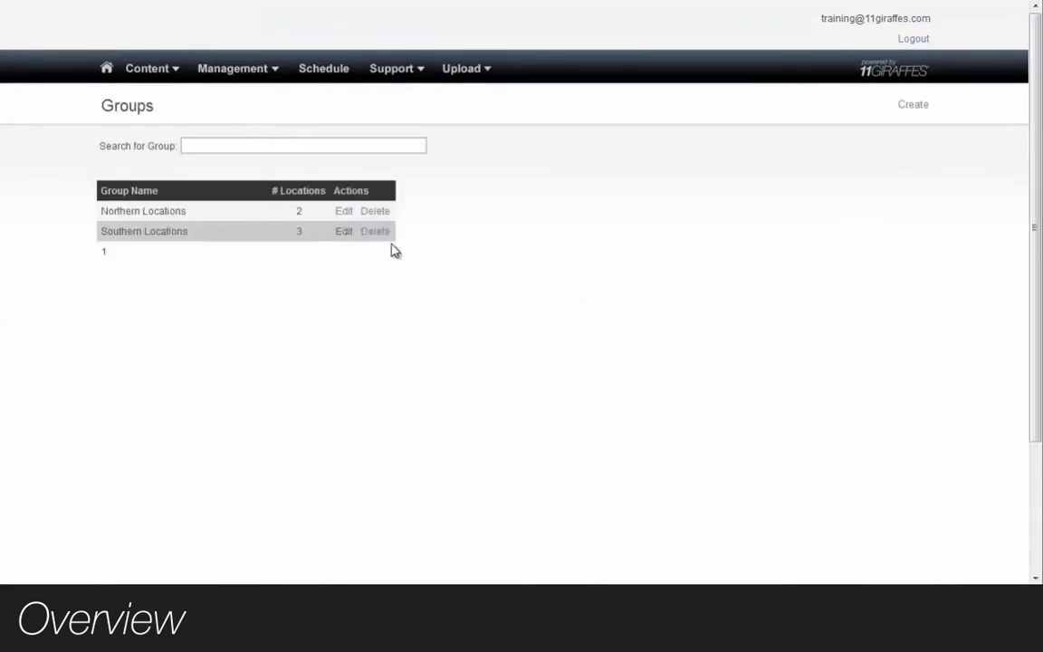
click(241, 148)
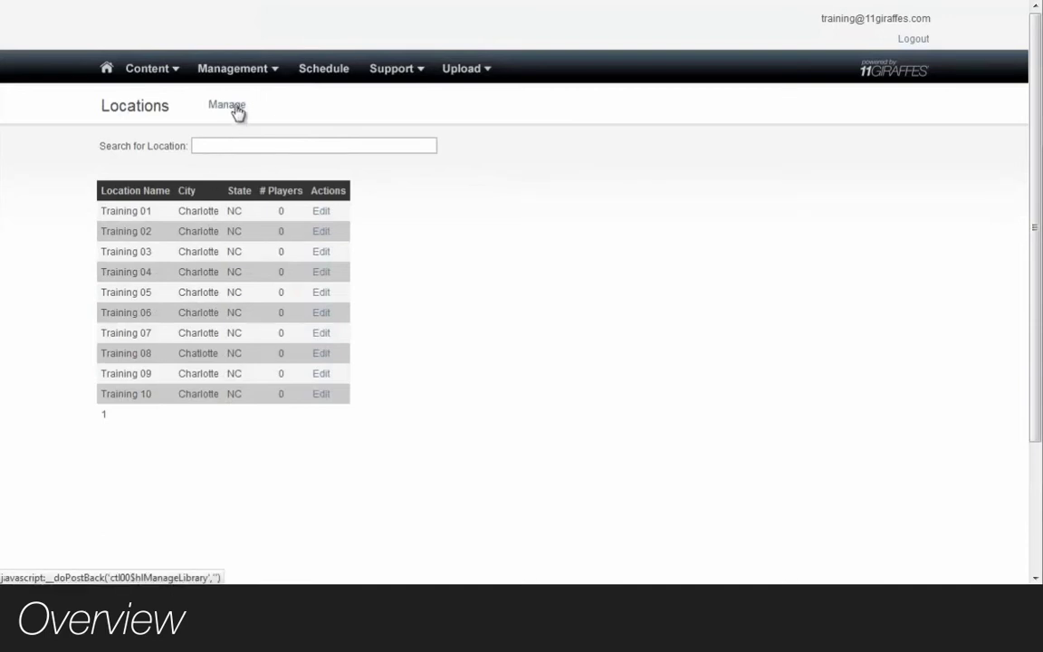
mouse_move(237, 68)
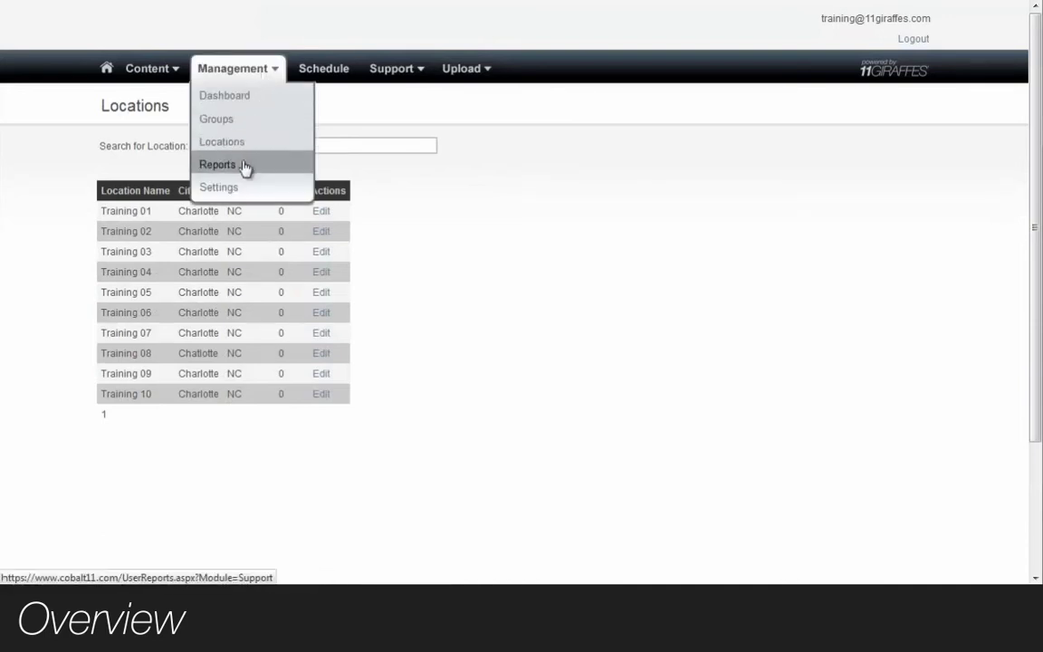
click(243, 165)
Expand the 'Select a report to view' dropdown to list available reports
click(242, 160)
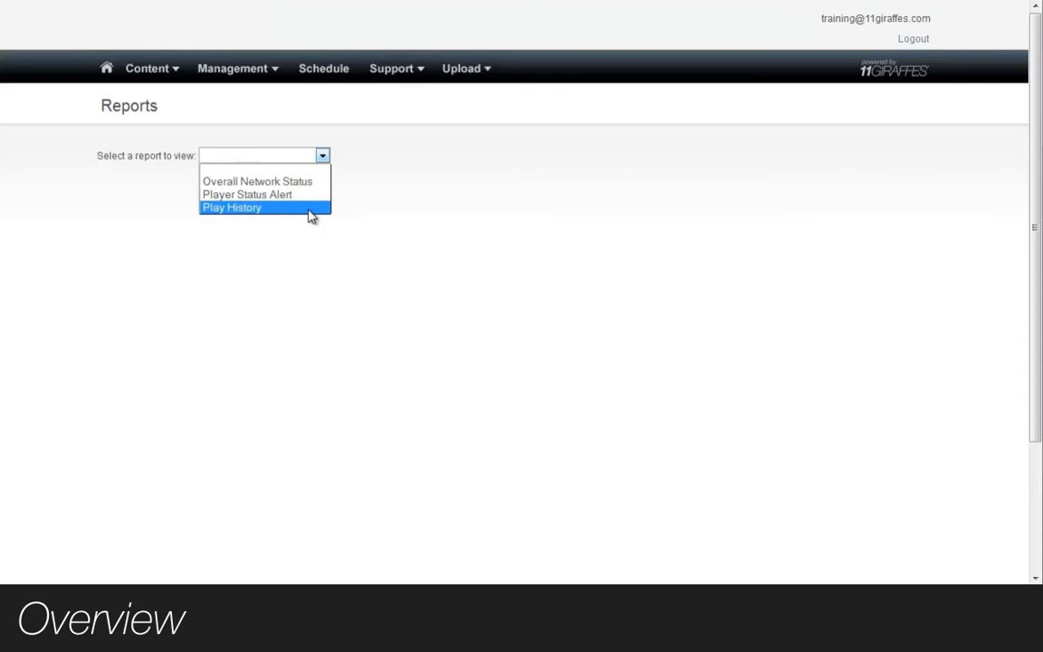
mouse_move(151, 69)
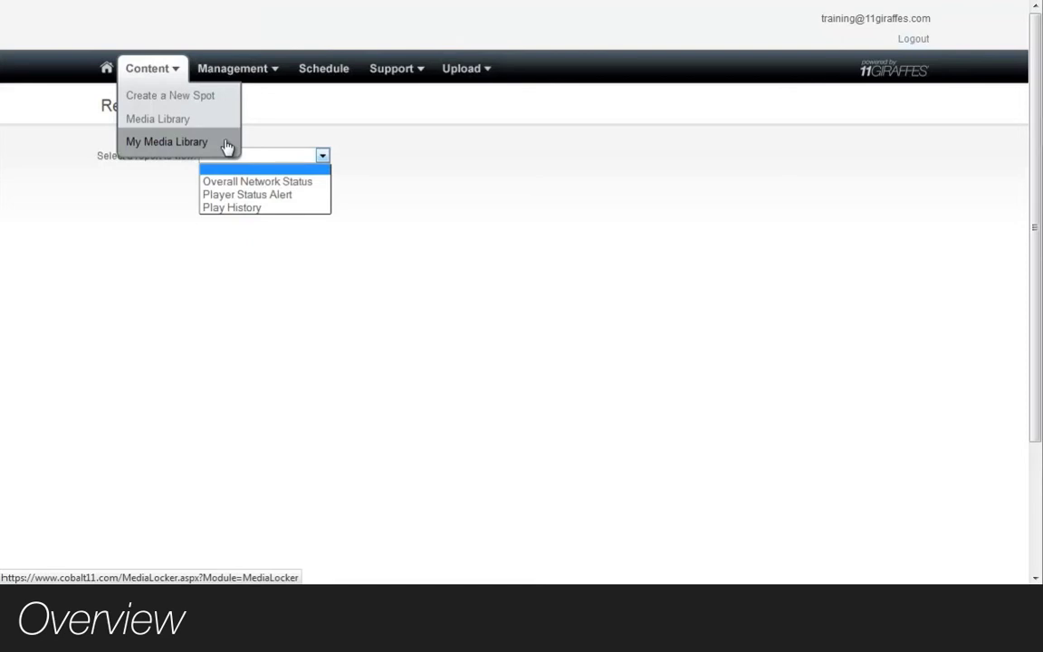
Open Schedule, expand Training 01 and load its Zone 1 playlist containing Sample 1
click(319, 72)
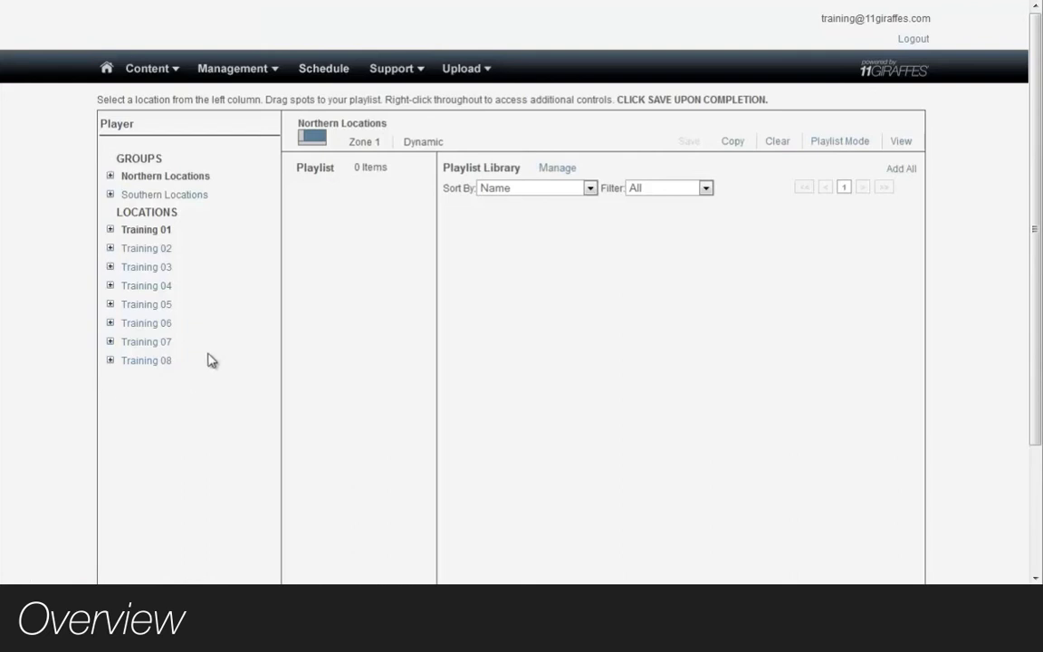
click(110, 231)
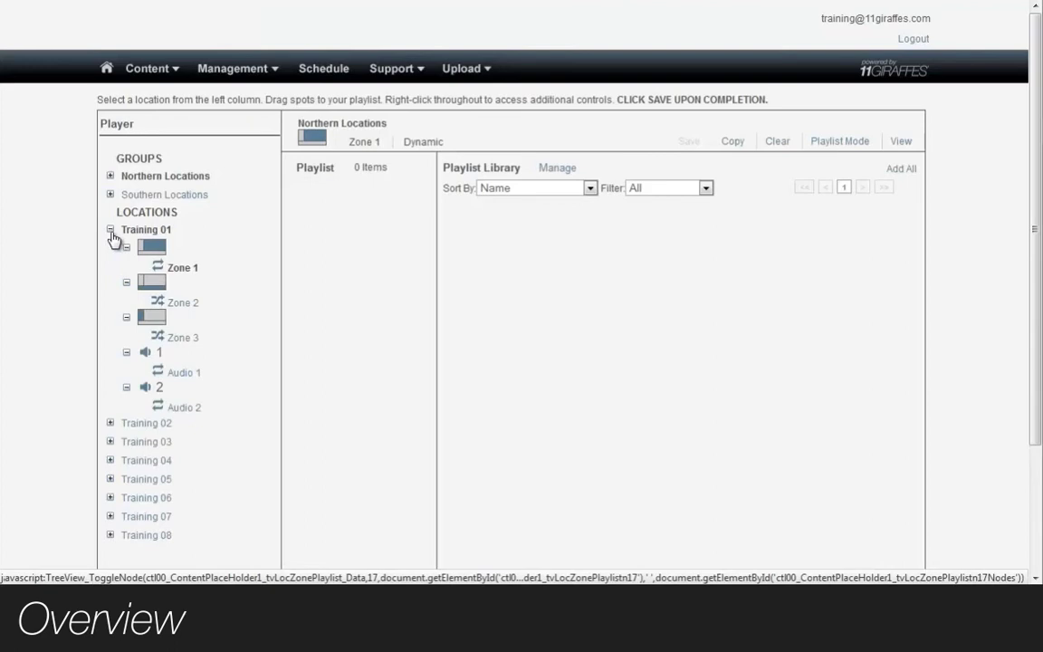
click(157, 253)
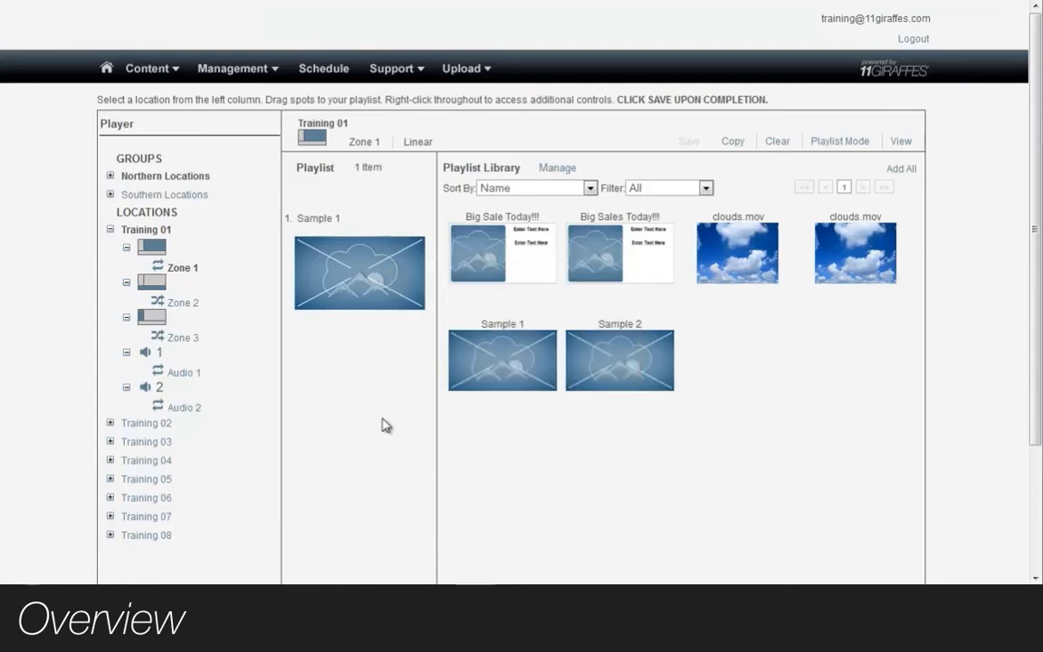
mouse_move(620, 360)
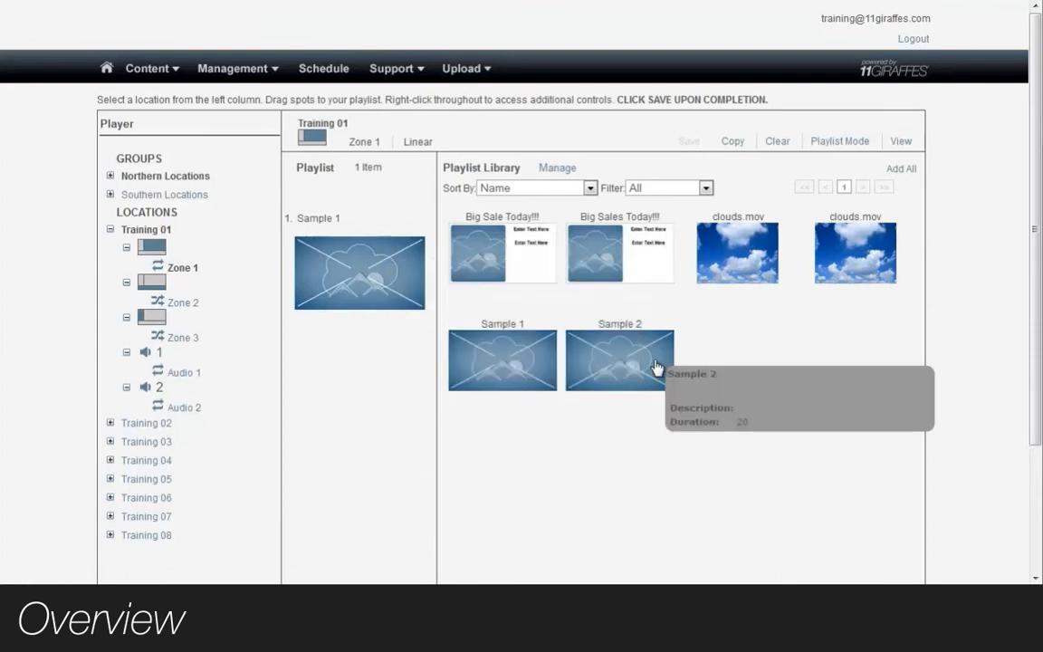
Append Sample 2 after Sample 1, save the playlist, and view Sample 1's options
drag(658, 368, 409, 379)
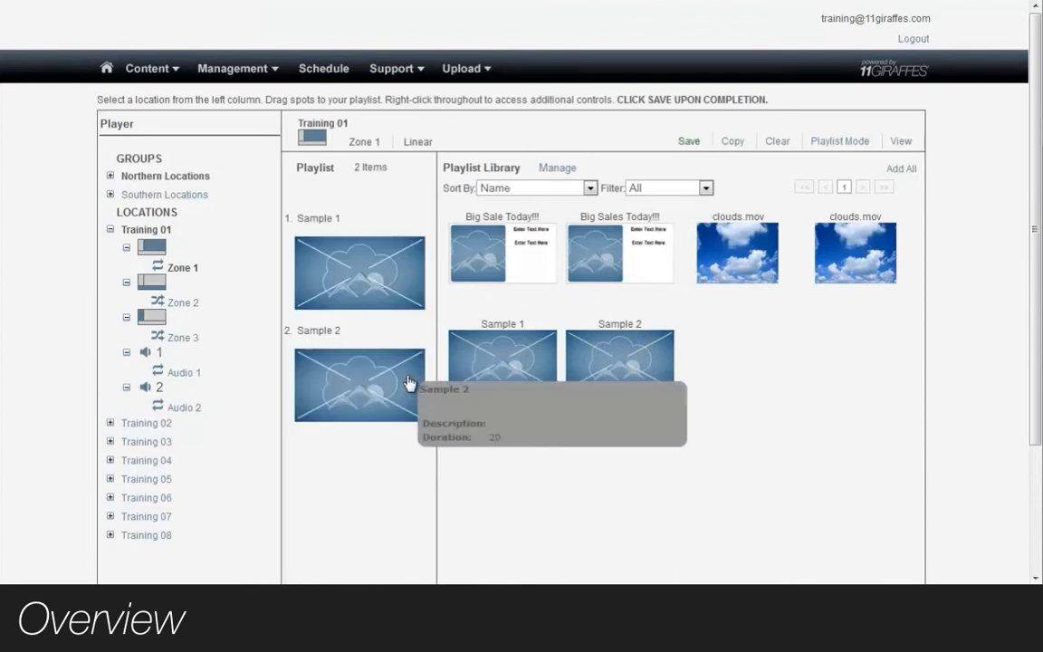
click(686, 145)
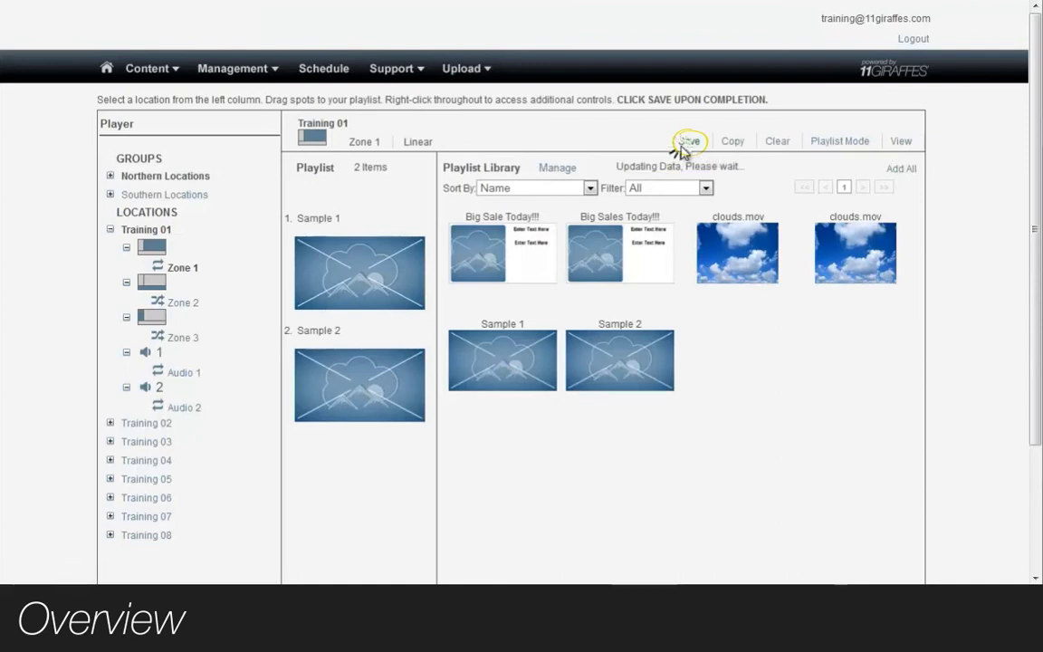
right_click(386, 287)
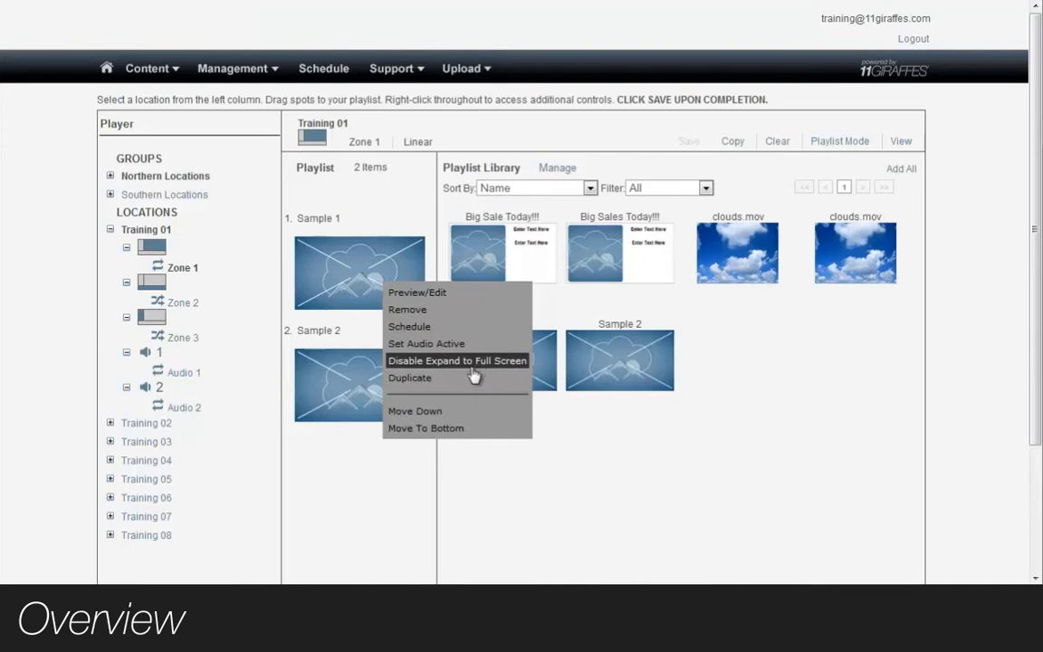
mouse_move(360, 385)
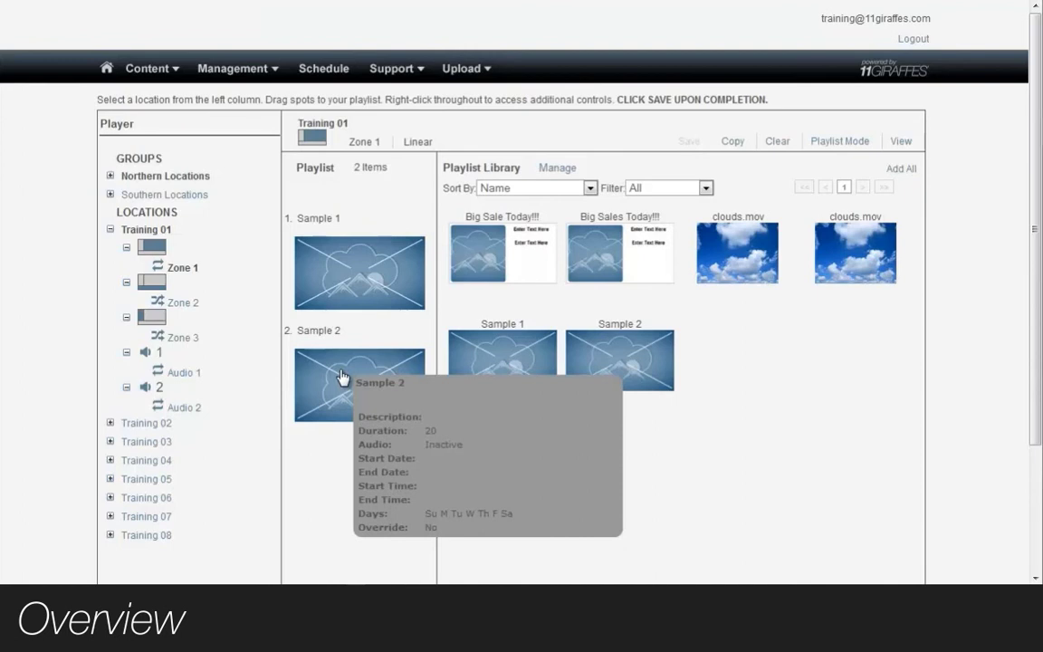
click(405, 72)
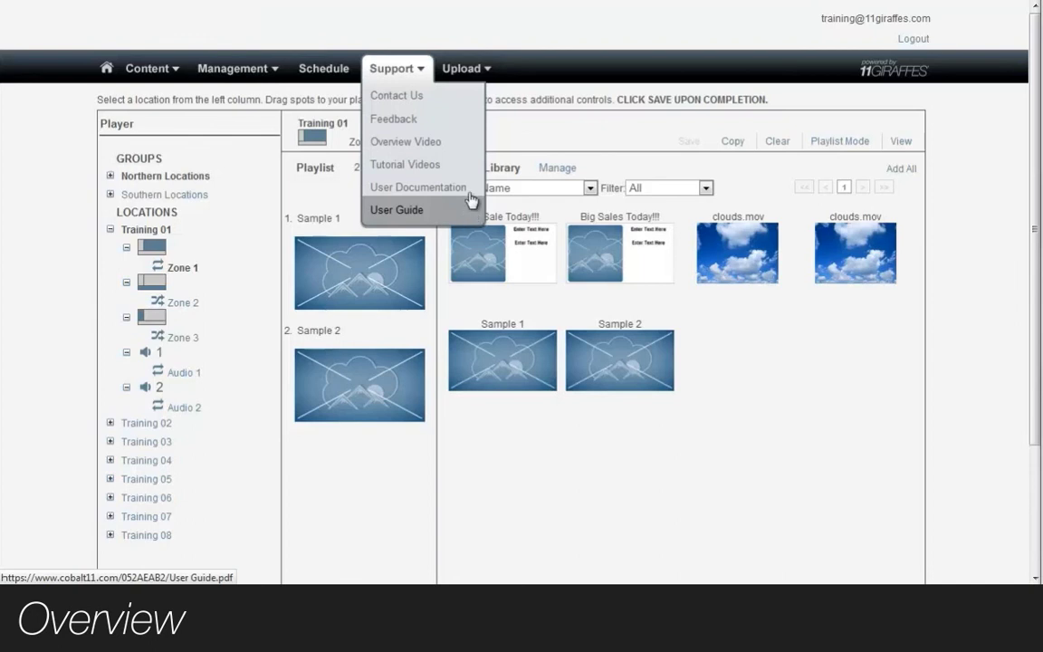
click(494, 71)
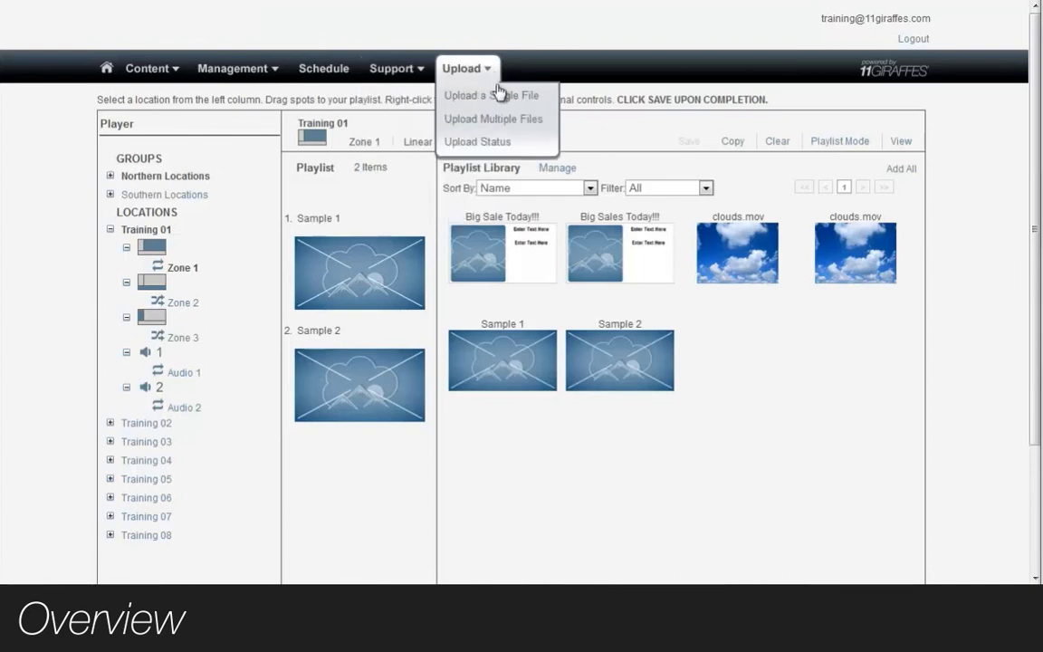